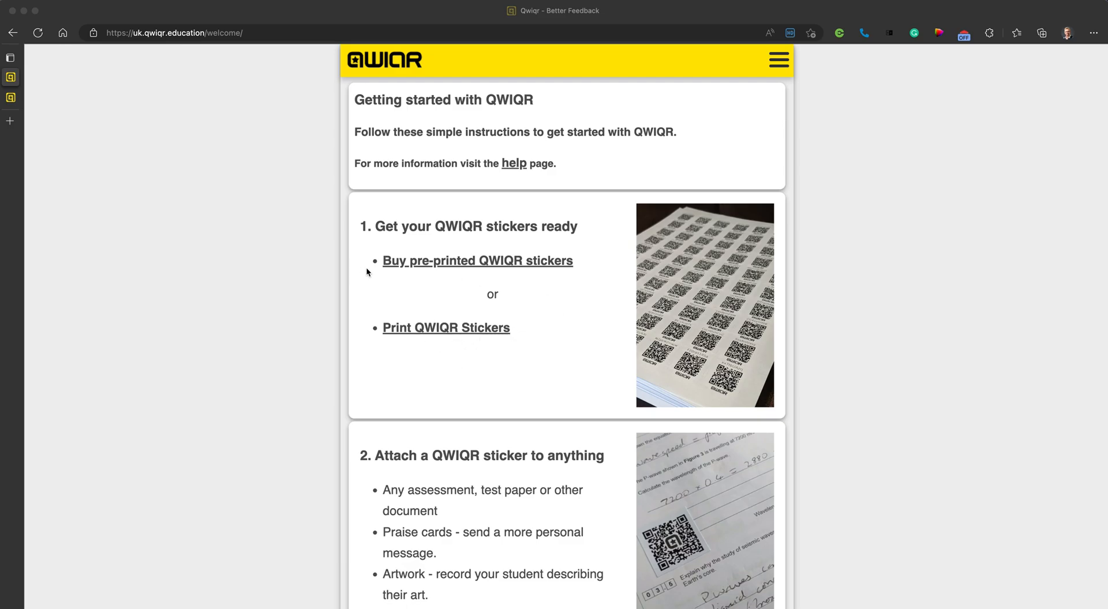
scroll(468, 347, down, 1)
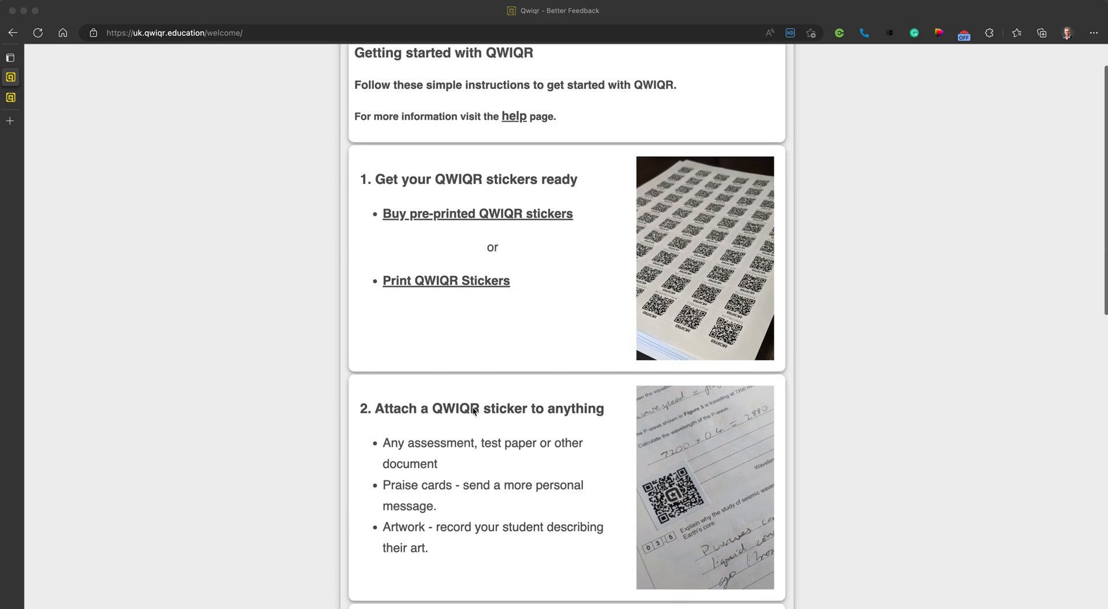
scroll(471, 406, down, 2)
scroll(472, 405, down, 1)
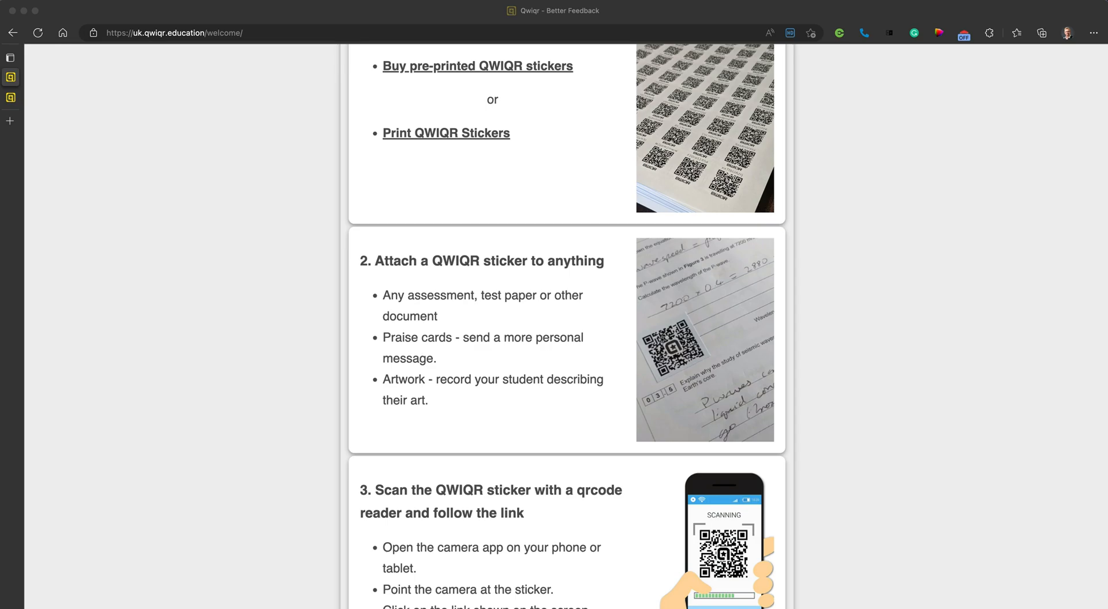
key(super+Tab)
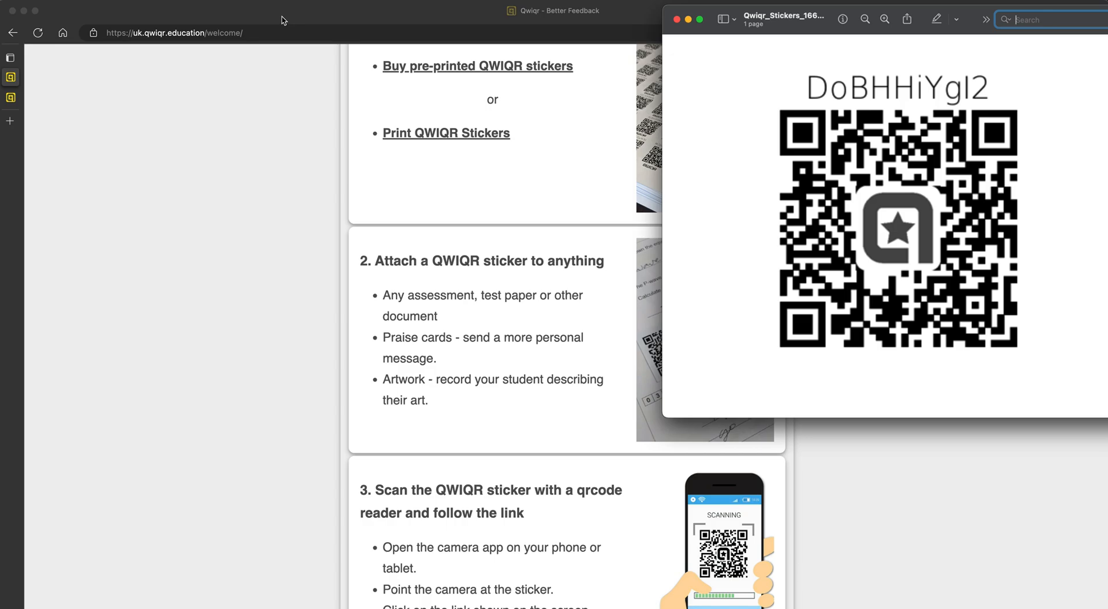
- Switch to the edit page for sticker DoBHHiYgl2
click(11, 97)
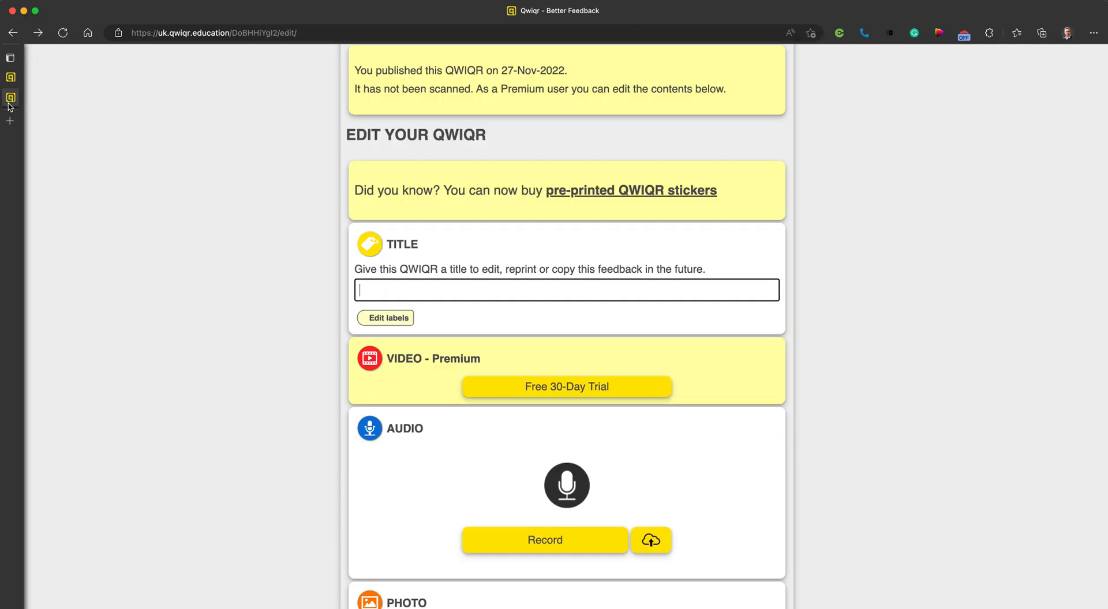
scroll(576, 204, up, 2)
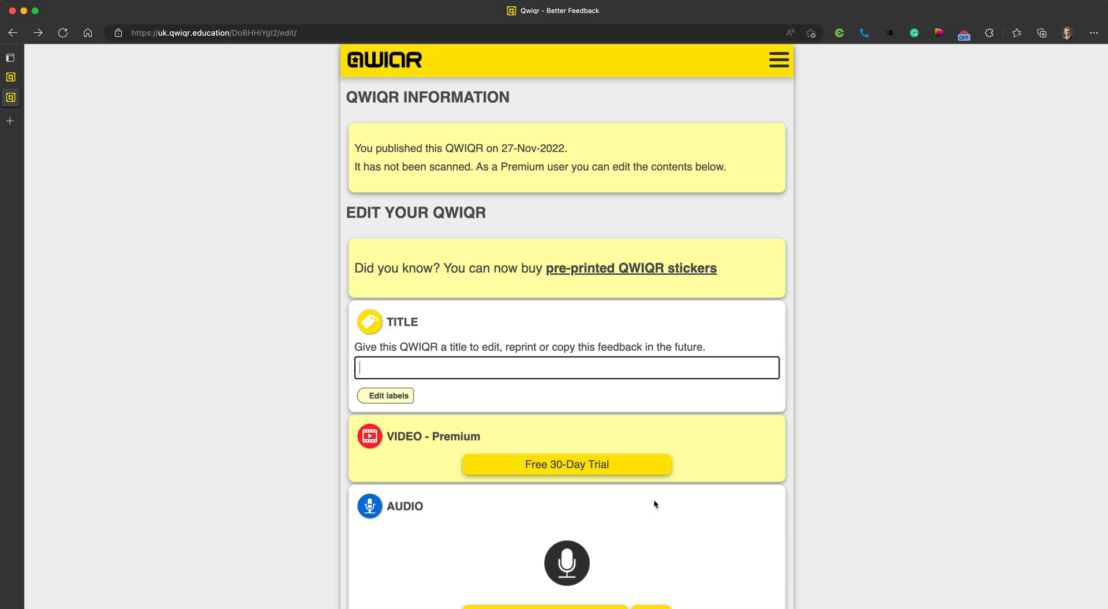
scroll(653, 504, down, 1)
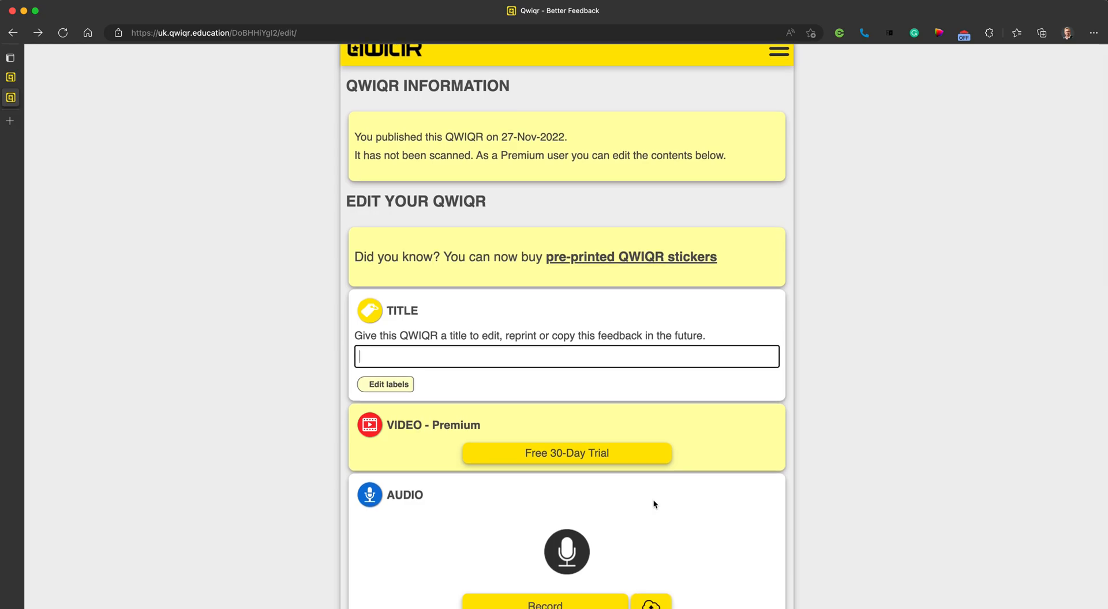
scroll(653, 505, down, 1)
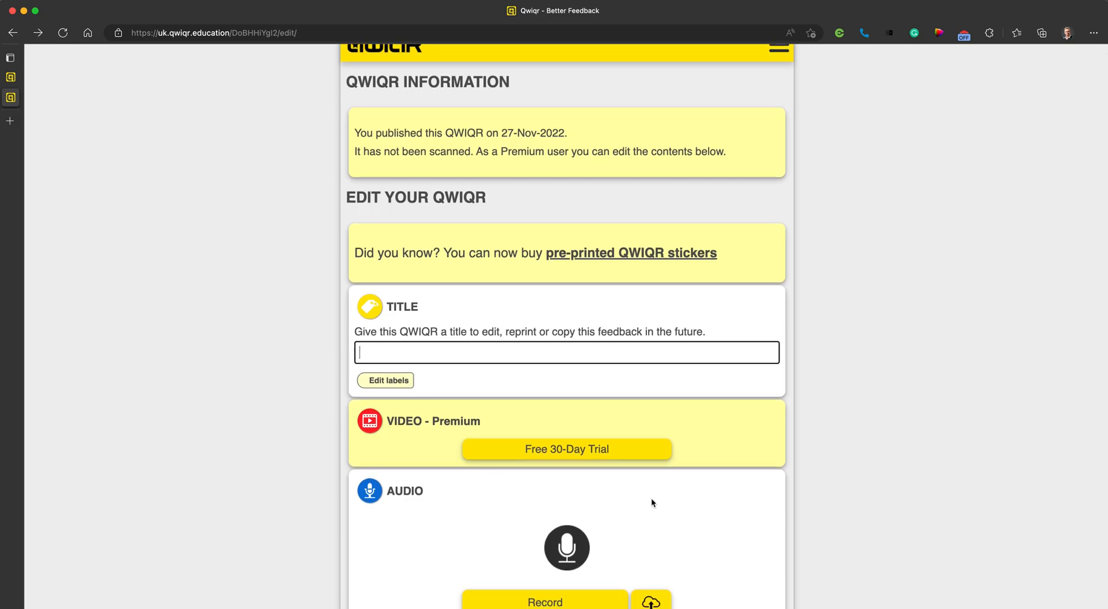
scroll(627, 396, down, 3)
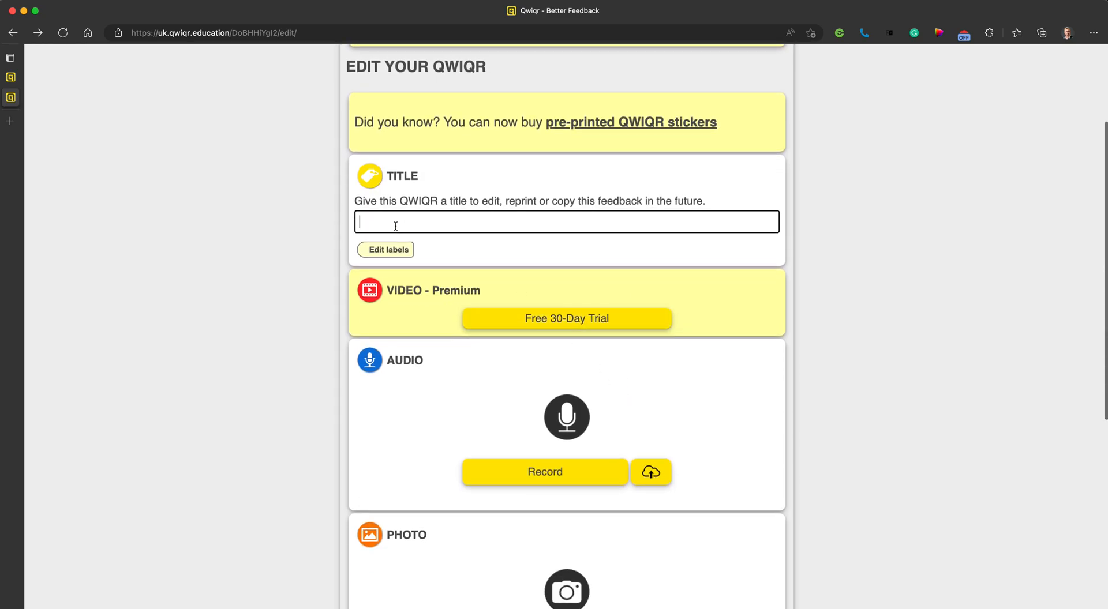
text(Feed)
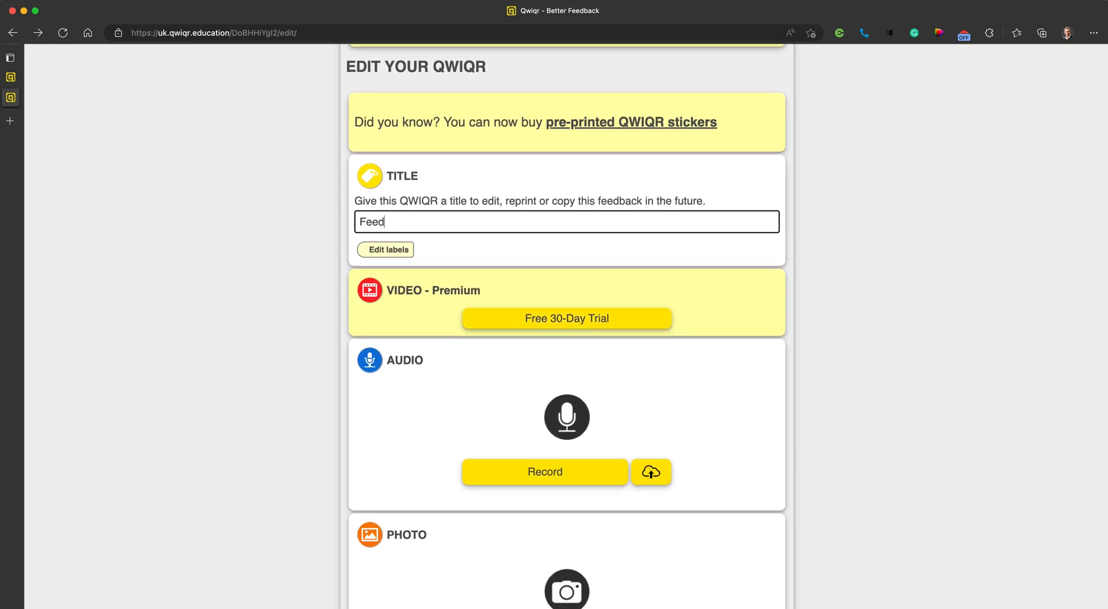
text(back for )
text(homework)
scroll(446, 354, down, 1)
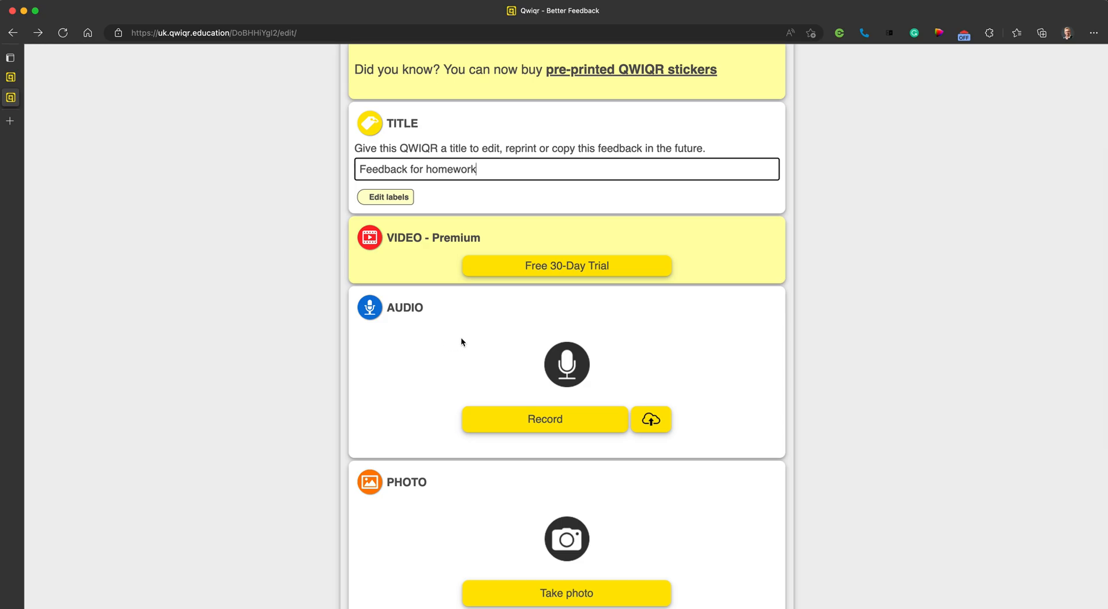
scroll(460, 336, down, 1)
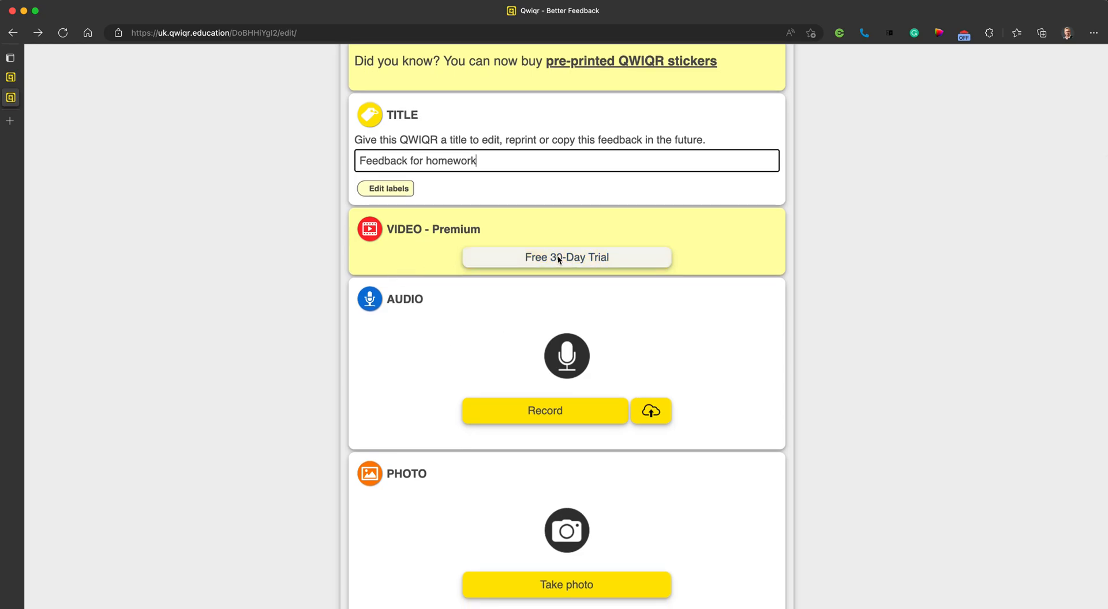
scroll(534, 288, down, 2)
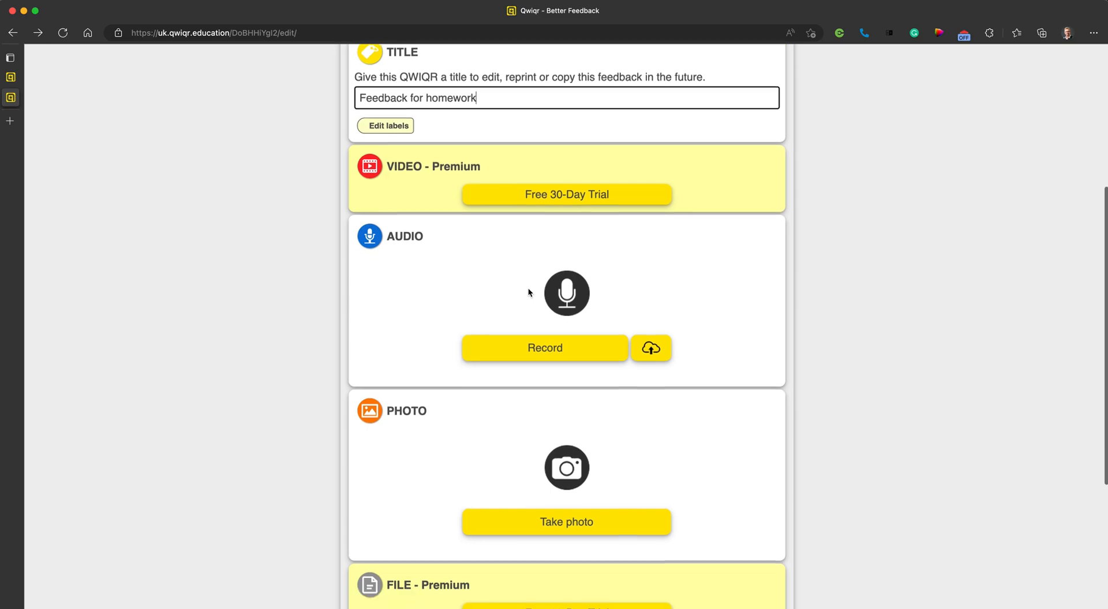
scroll(413, 338, down, 2)
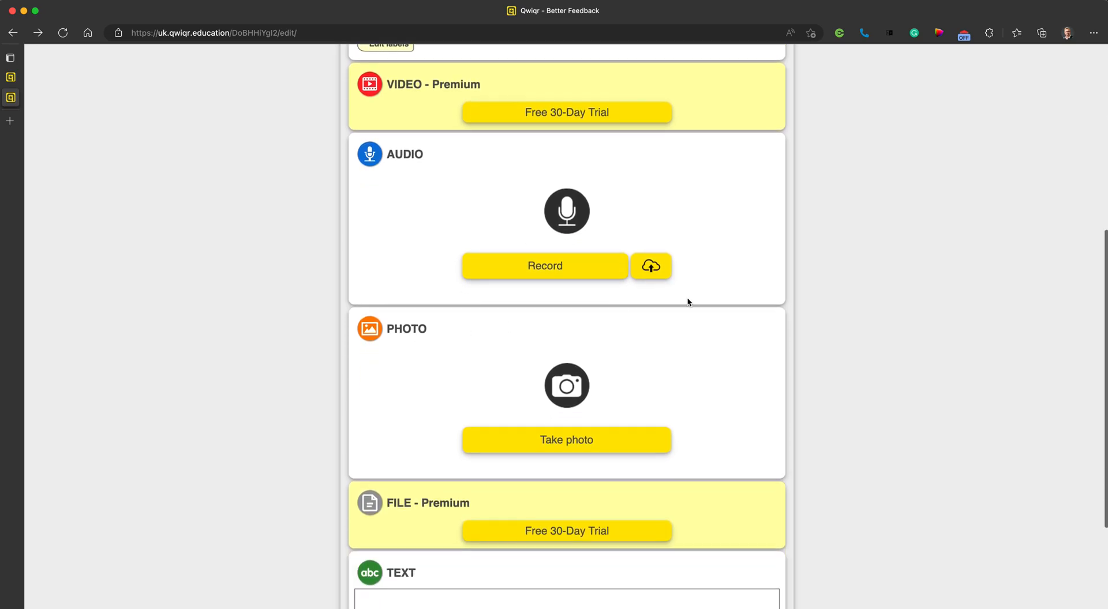
scroll(541, 361, down, 2)
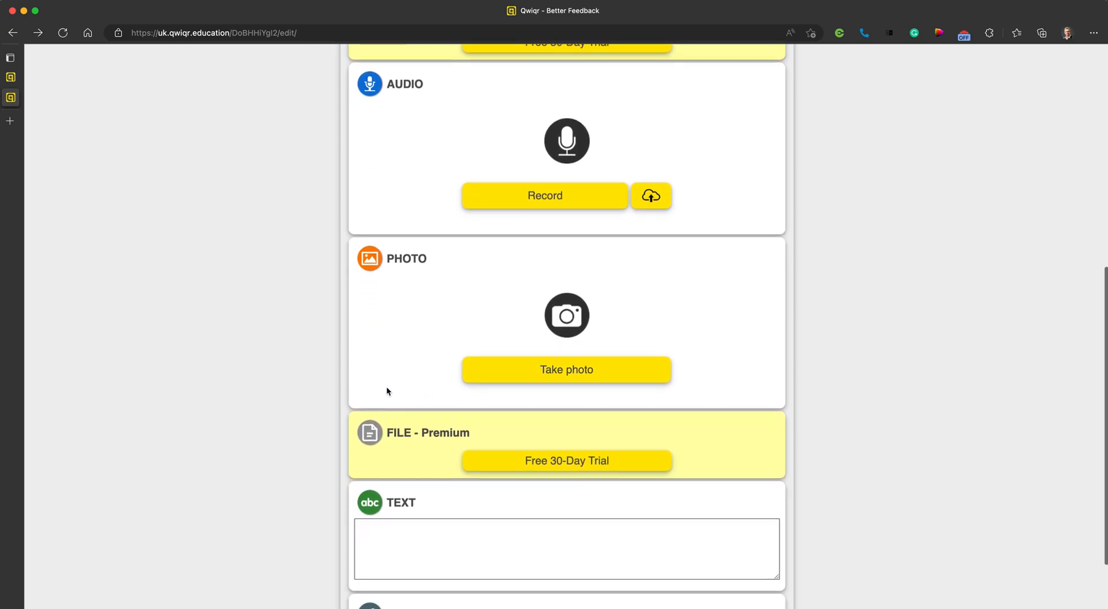
scroll(386, 388, down, 3)
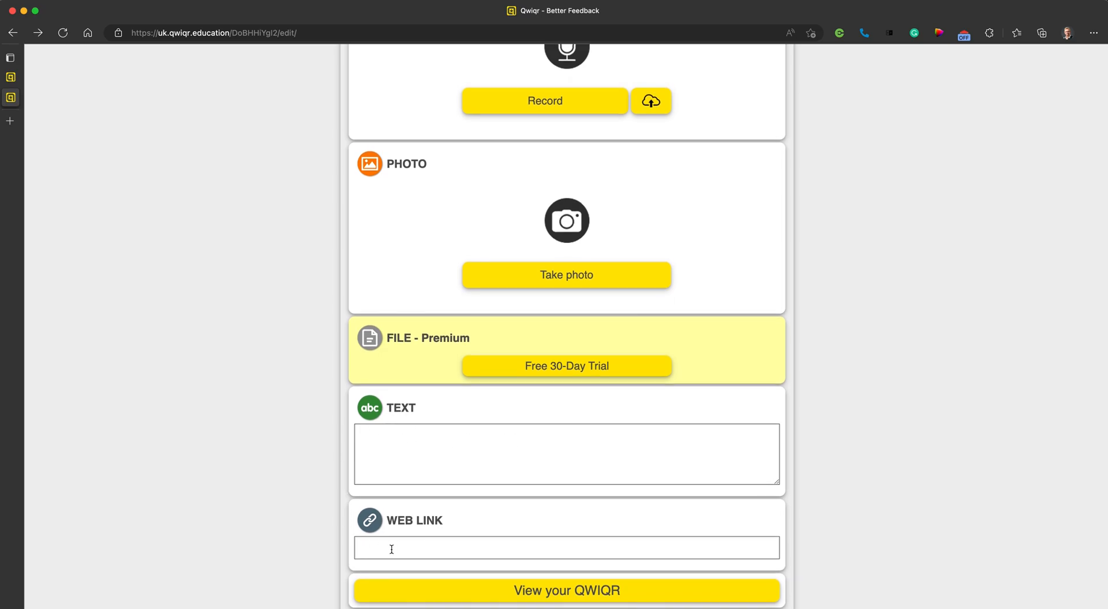
scroll(435, 208, up, 3)
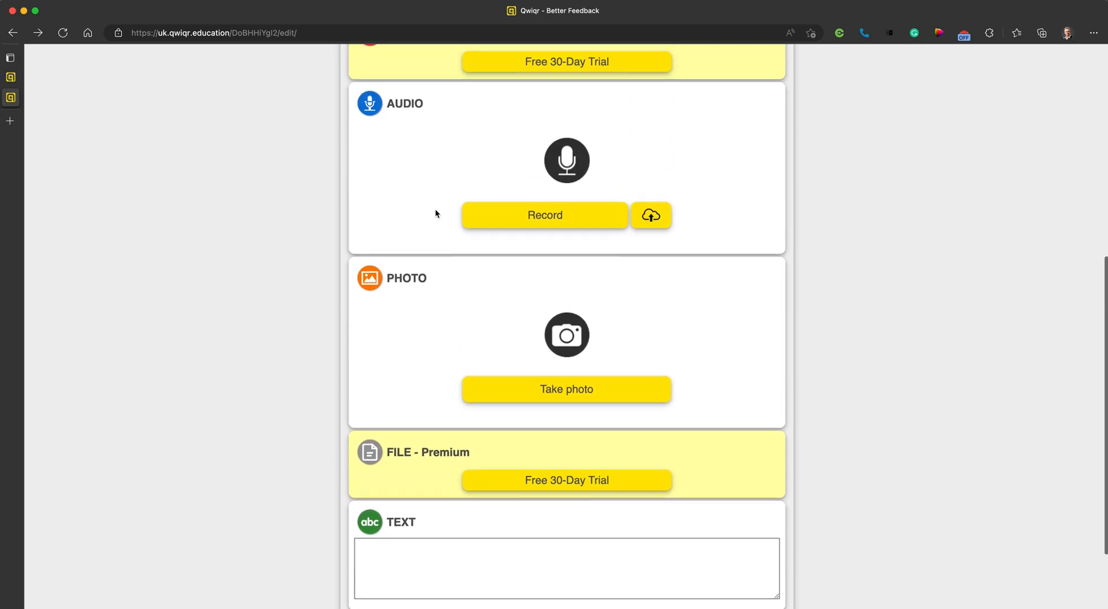
click(554, 232)
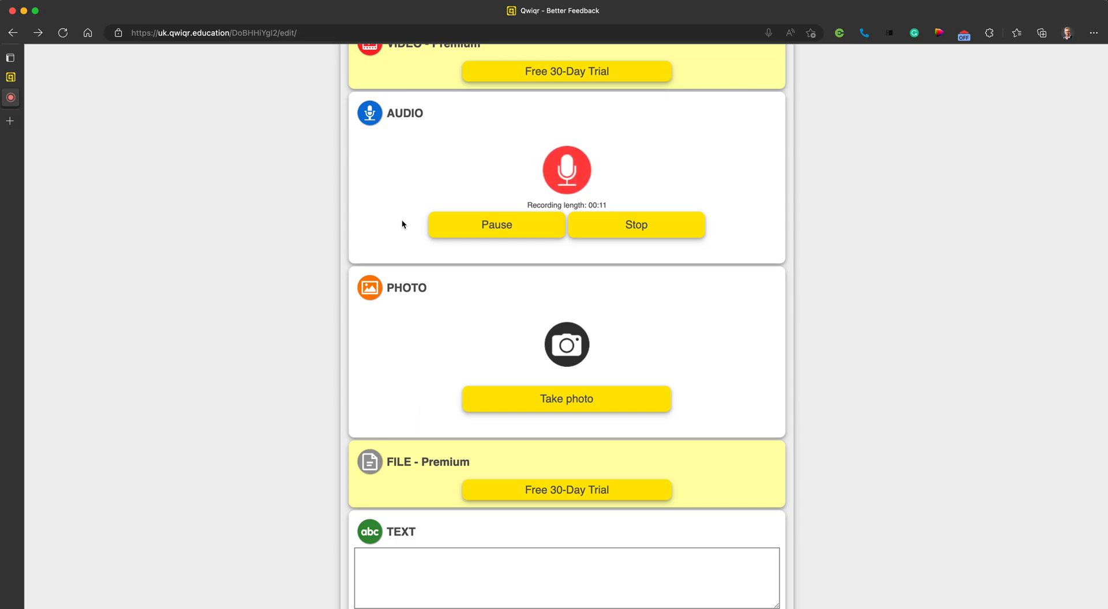
- Stop and save the 12-second recording, then play it back briefly and pause
click(660, 230)
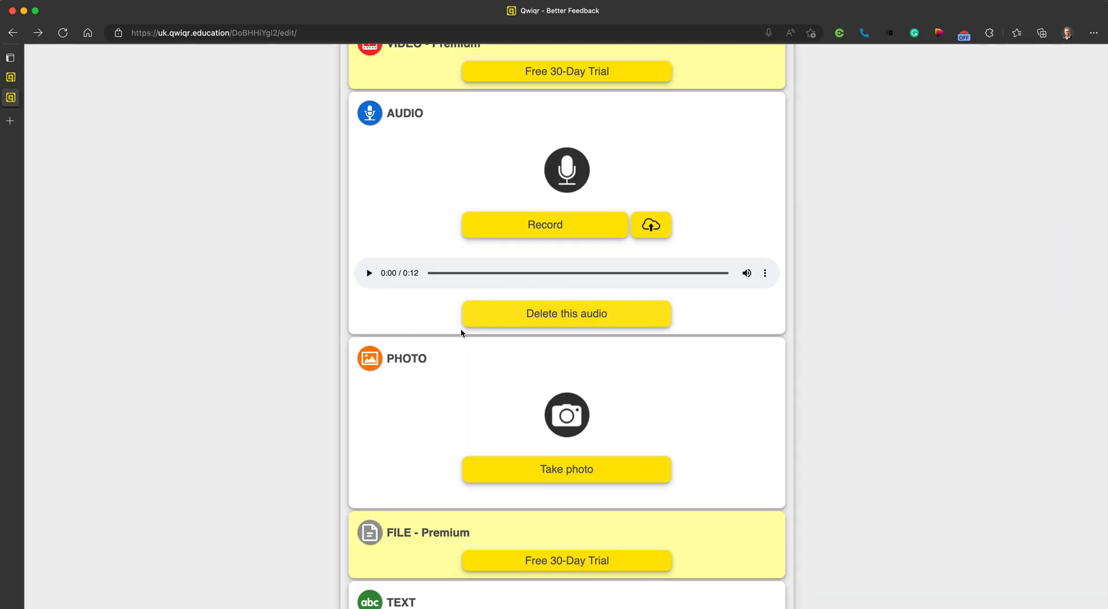
click(369, 274)
click(370, 274)
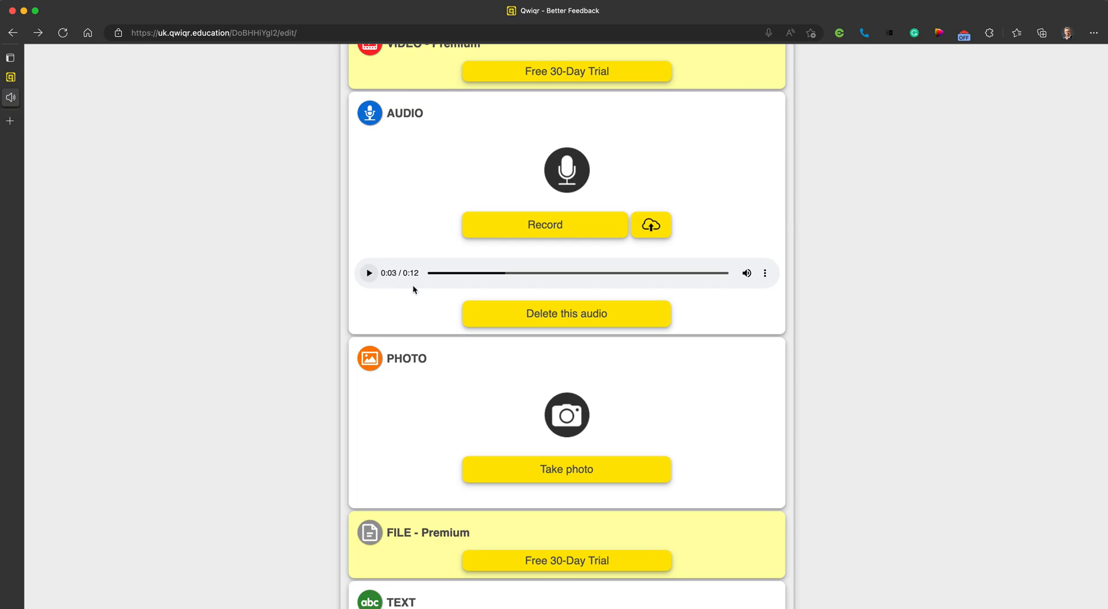
scroll(634, 378, down, 1)
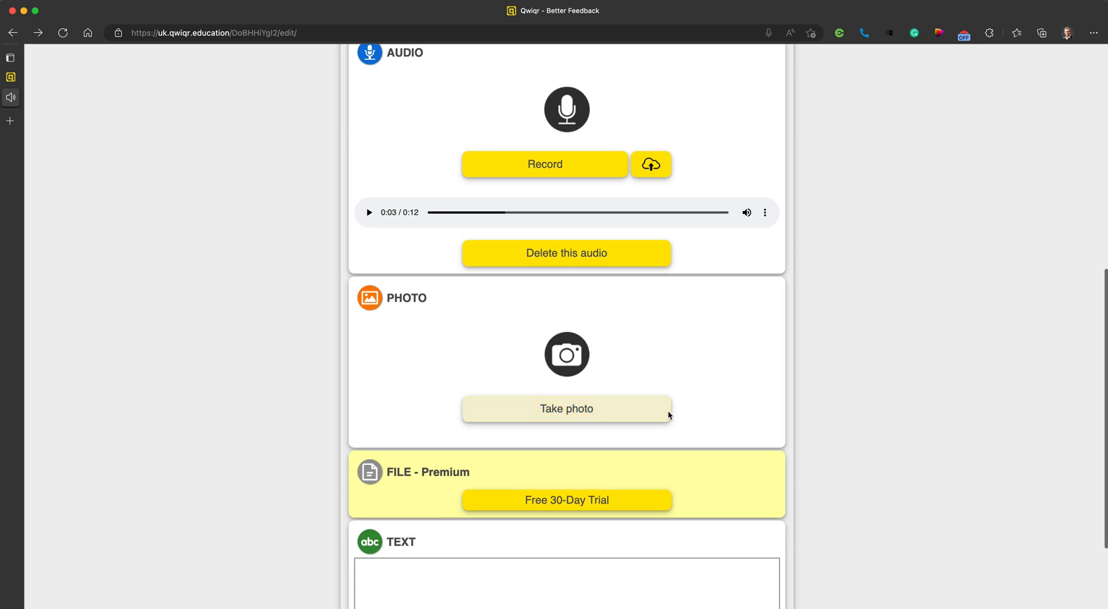
scroll(615, 404, down, 1)
- Enter 'here is my feedback' in the sticker's text message box
click(375, 567)
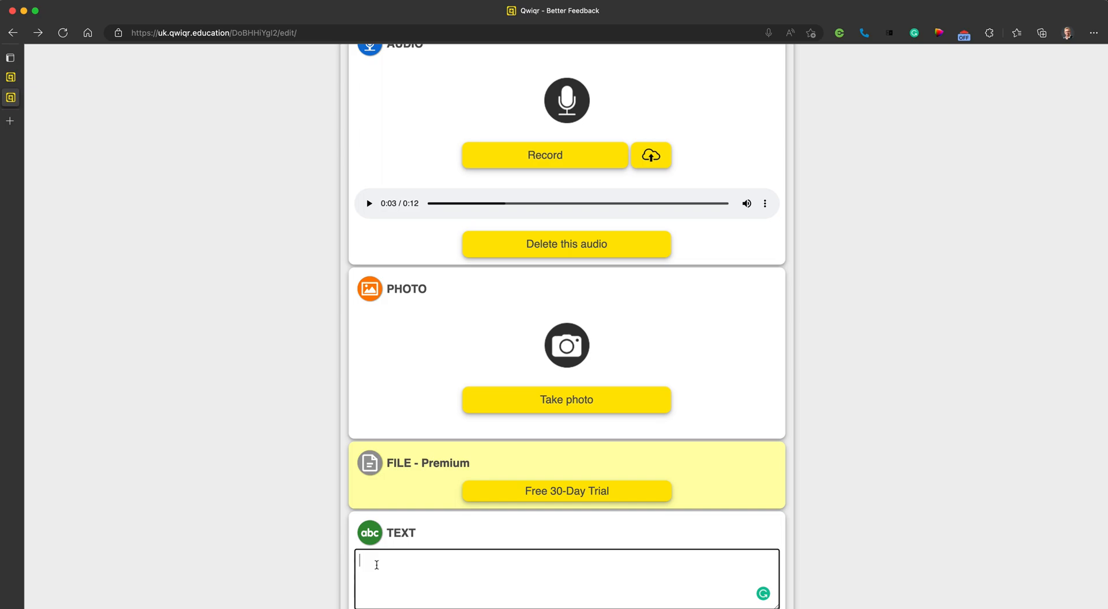
text(here is my )
text(feedback)
scroll(577, 514, down, 3)
- View the finished sticker page with the audio clip and 'here is my feedback'
click(563, 596)
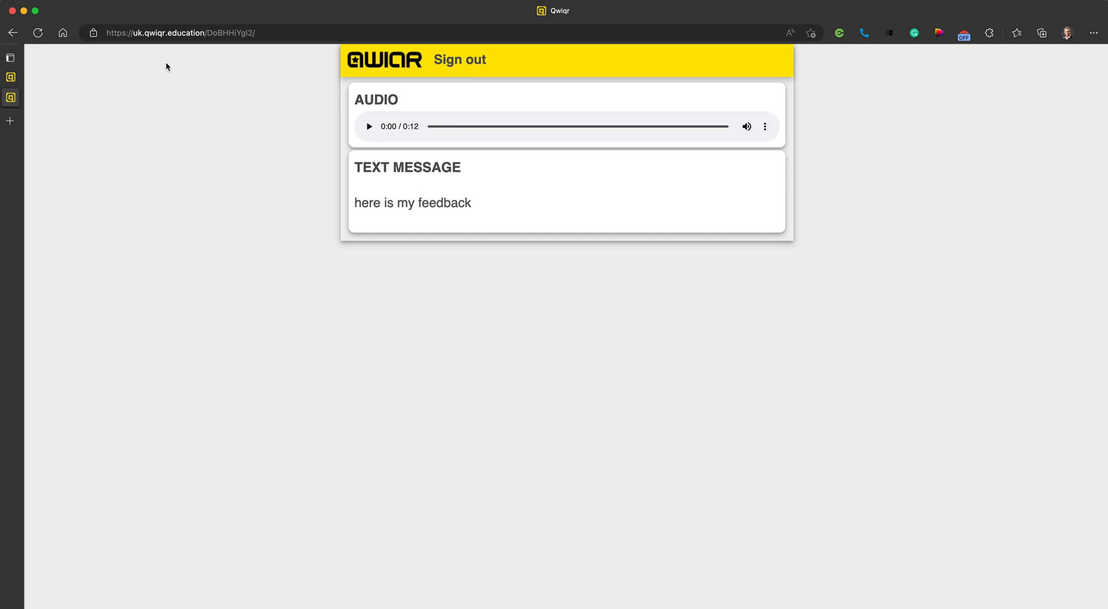
- Go back to the sticker's edit form with title, audio and text intact
key(super+bracketleft)
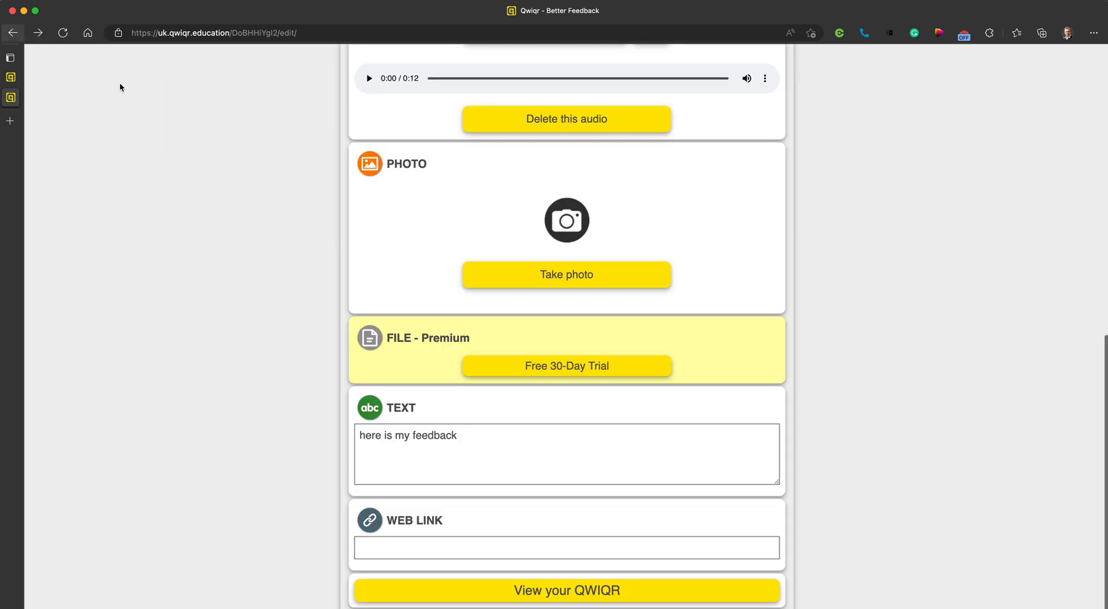
scroll(559, 457, up, 3)
scroll(560, 455, up, 2)
scroll(560, 456, up, 2)
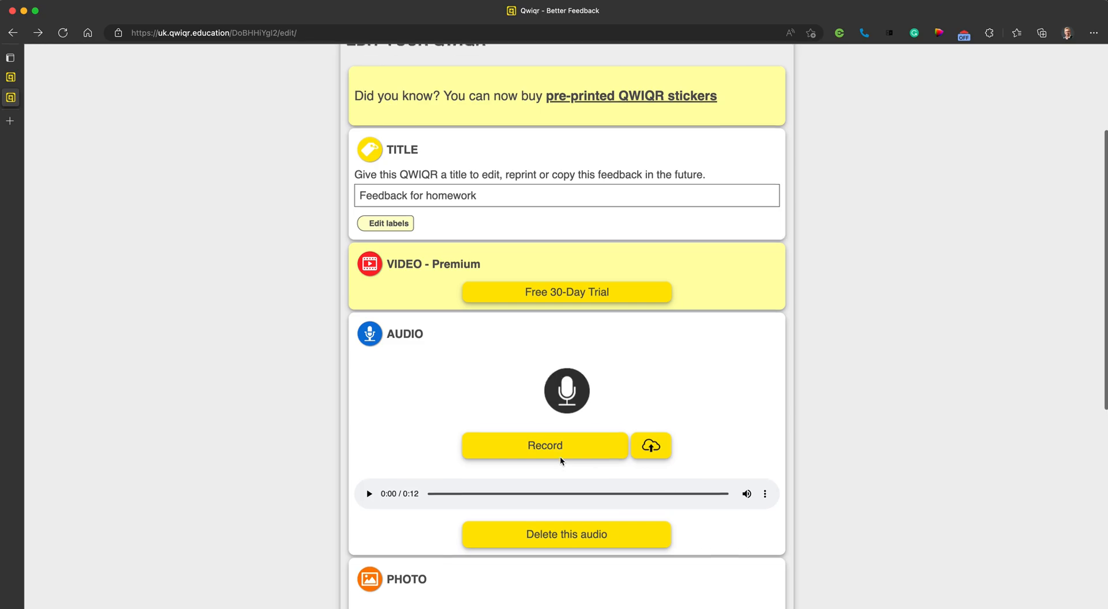
scroll(560, 457, up, 1)
scroll(561, 457, down, 6)
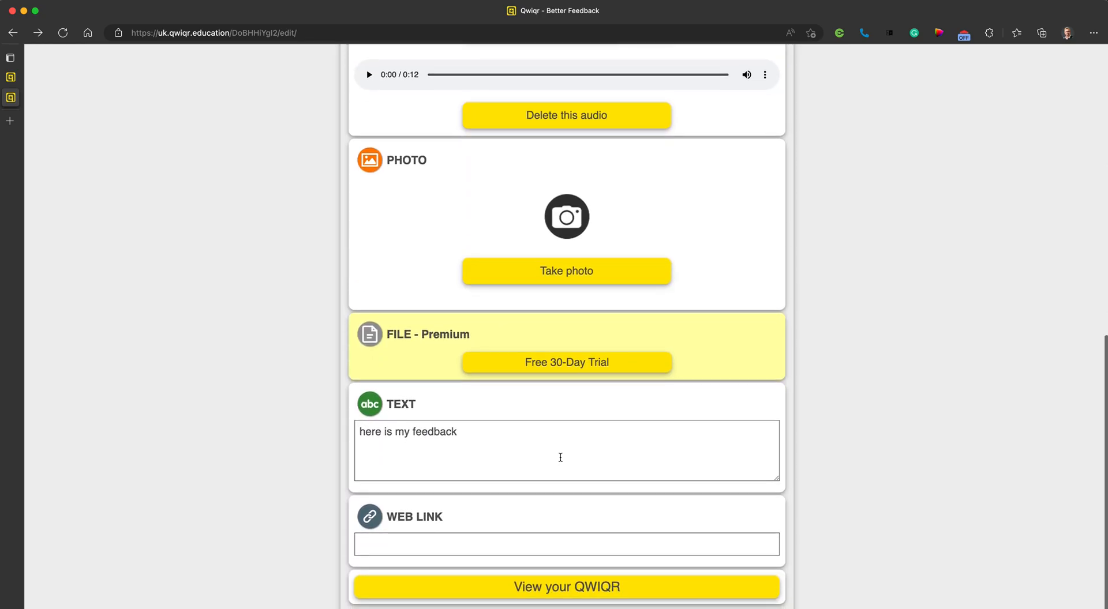